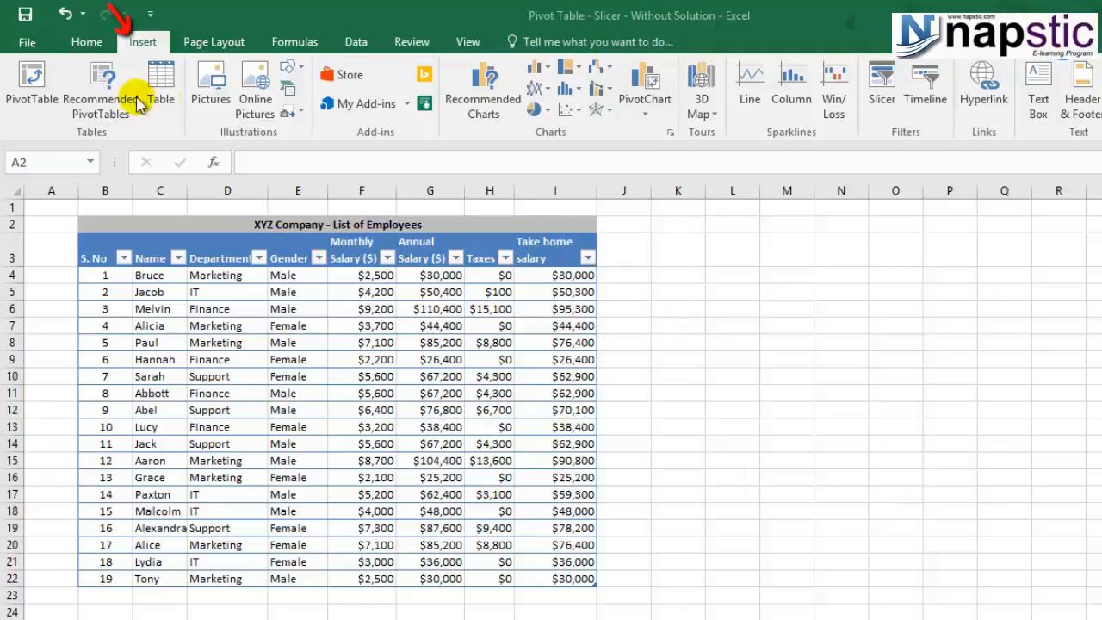
- Inspect the Gender column's filter values in the employee table without changing them
click(146, 44)
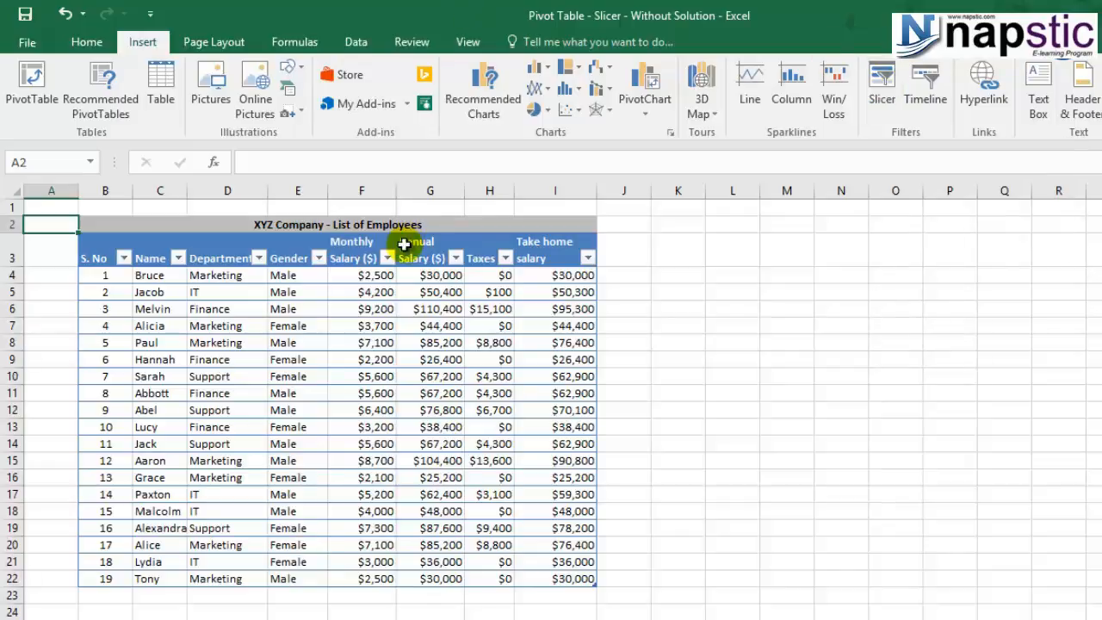
click(317, 259)
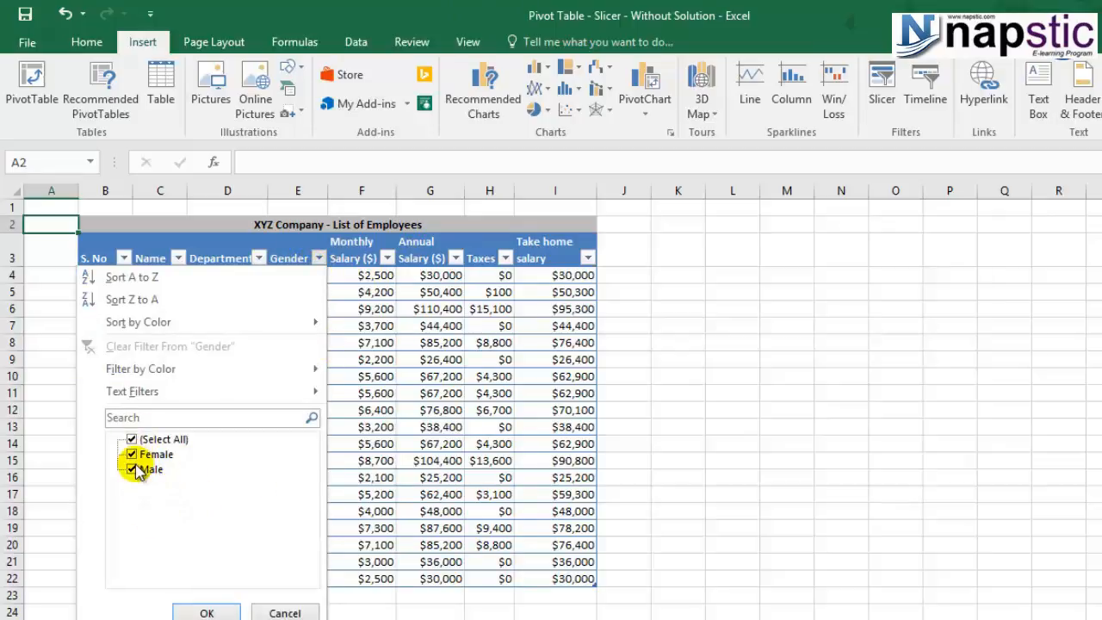
click(287, 612)
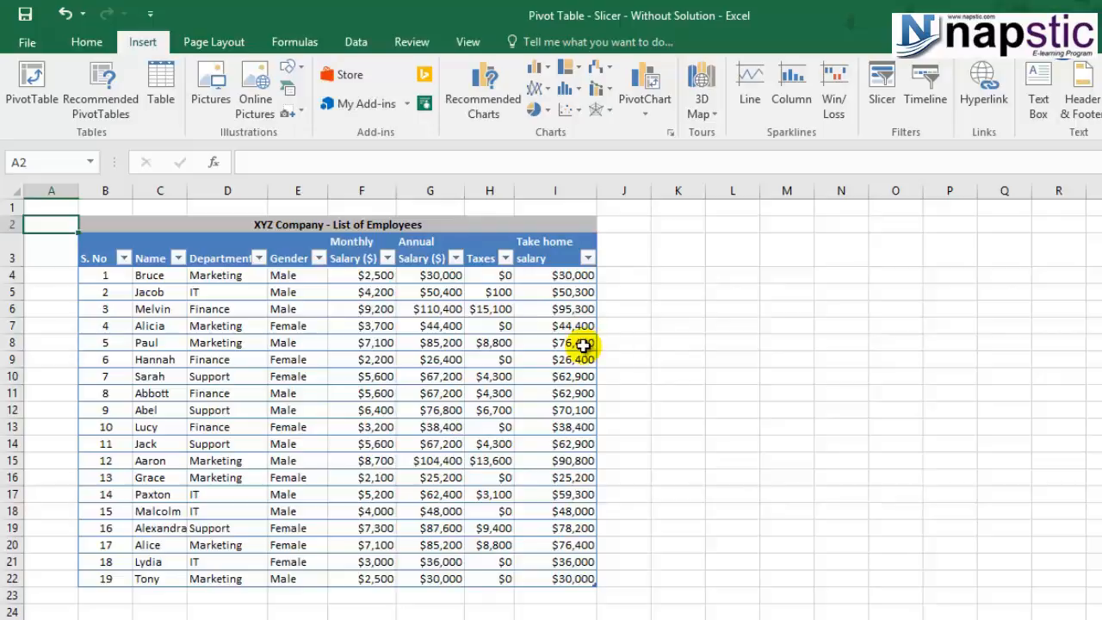
- Create a PivotTable from the employee table B3:I22 (Table2) on a new worksheet
click(98, 244)
drag(98, 244, 561, 575)
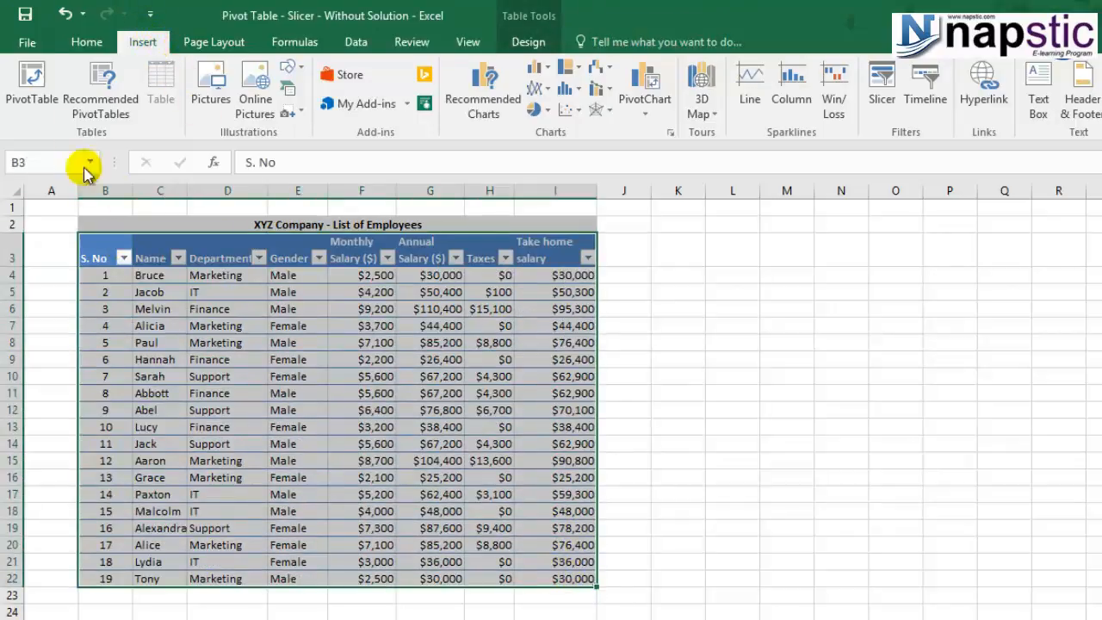
click(31, 79)
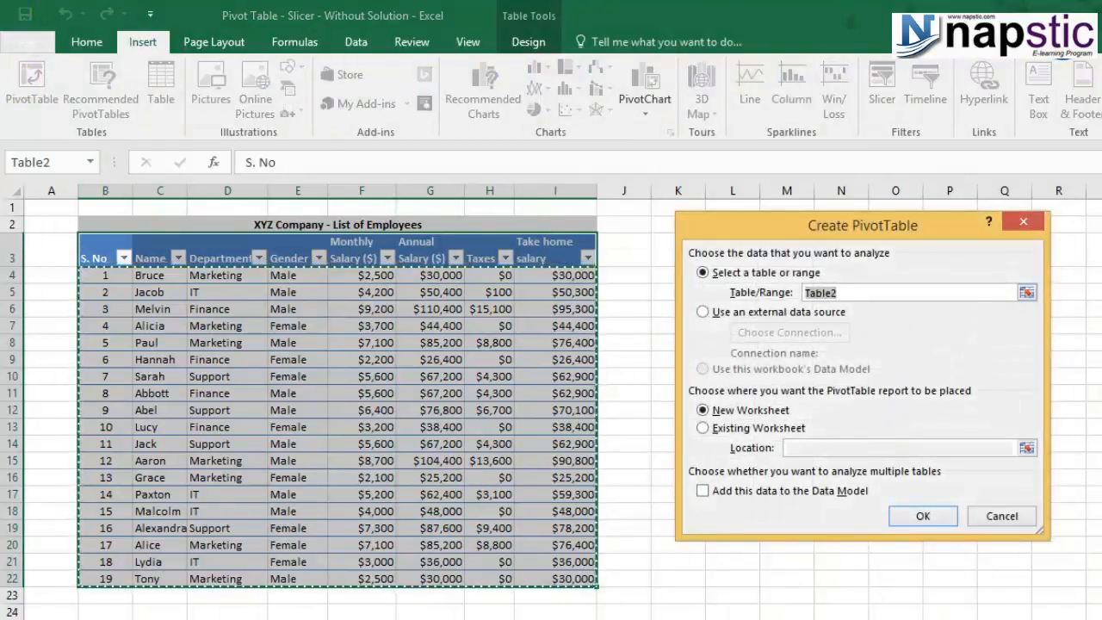
drag(920, 226, 955, 245)
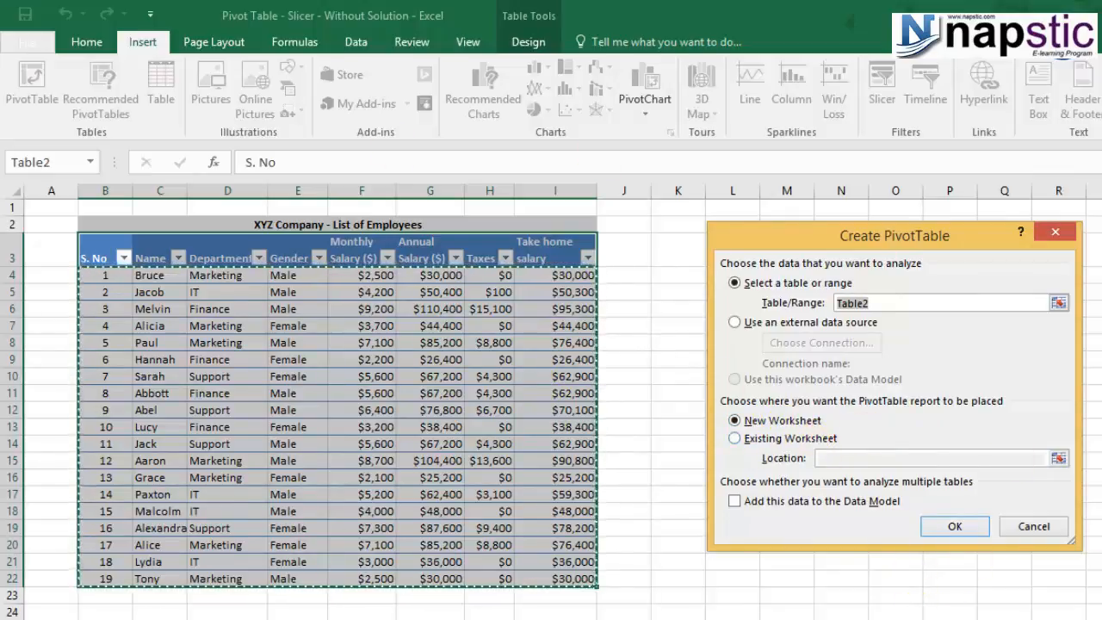
click(961, 526)
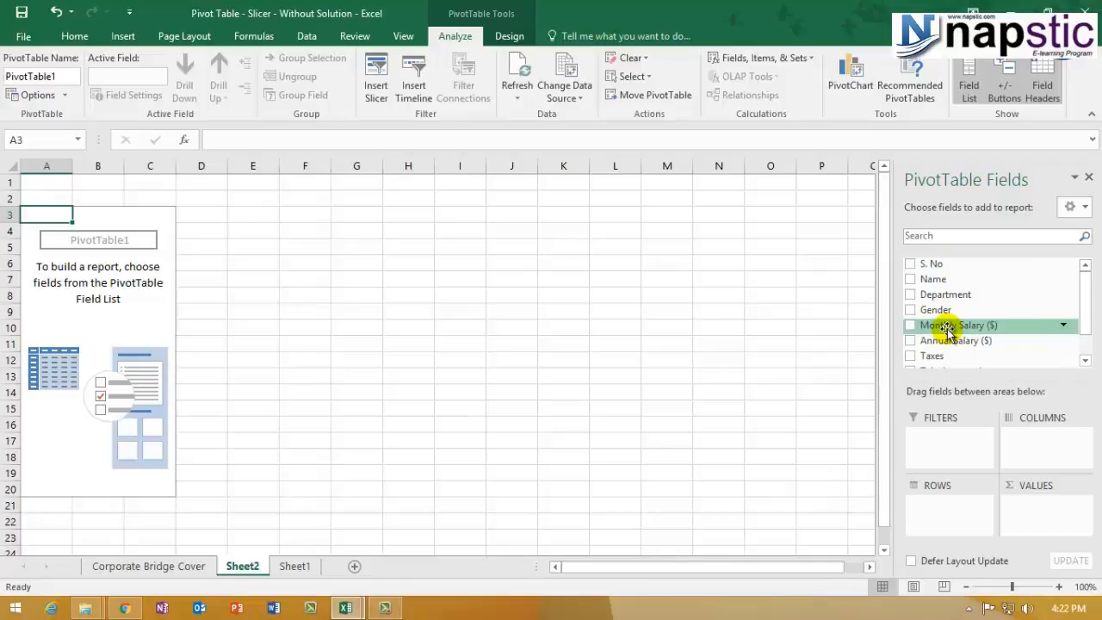
- Put Name in Rows, Sum of Monthly Salary ($) in Values, and Department and Gender in Filters
drag(956, 280, 958, 506)
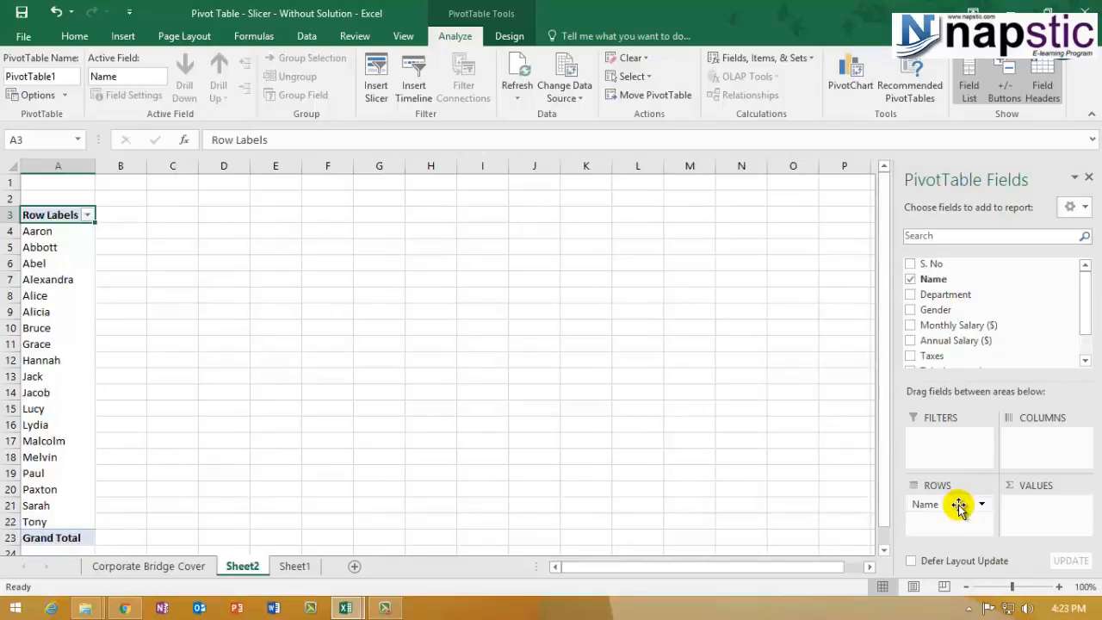
drag(974, 323, 1040, 500)
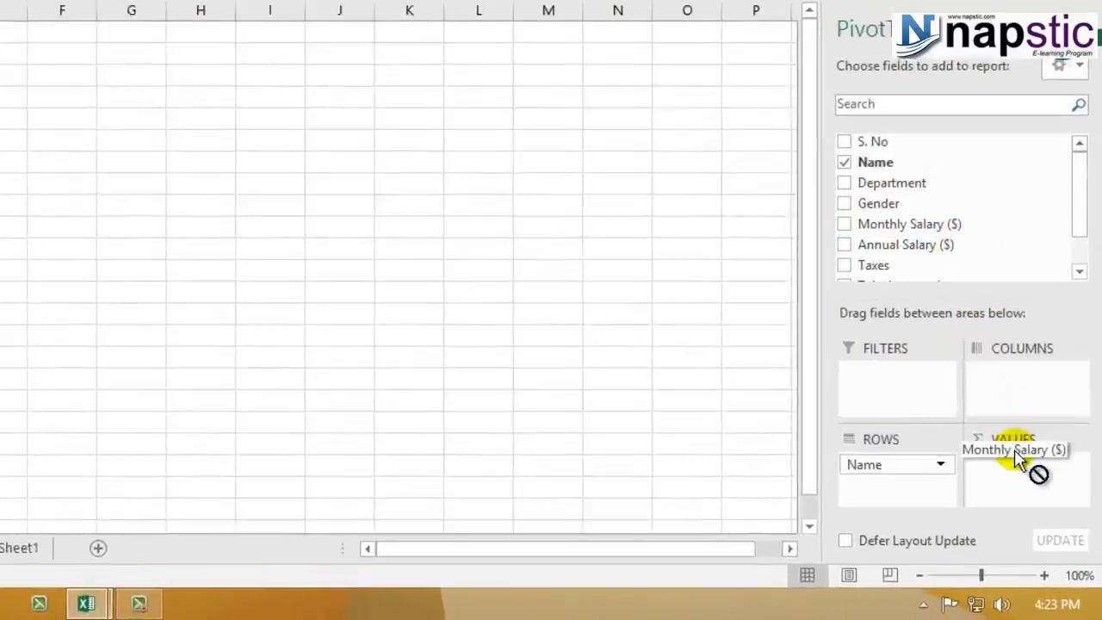
drag(1019, 459, 1027, 474)
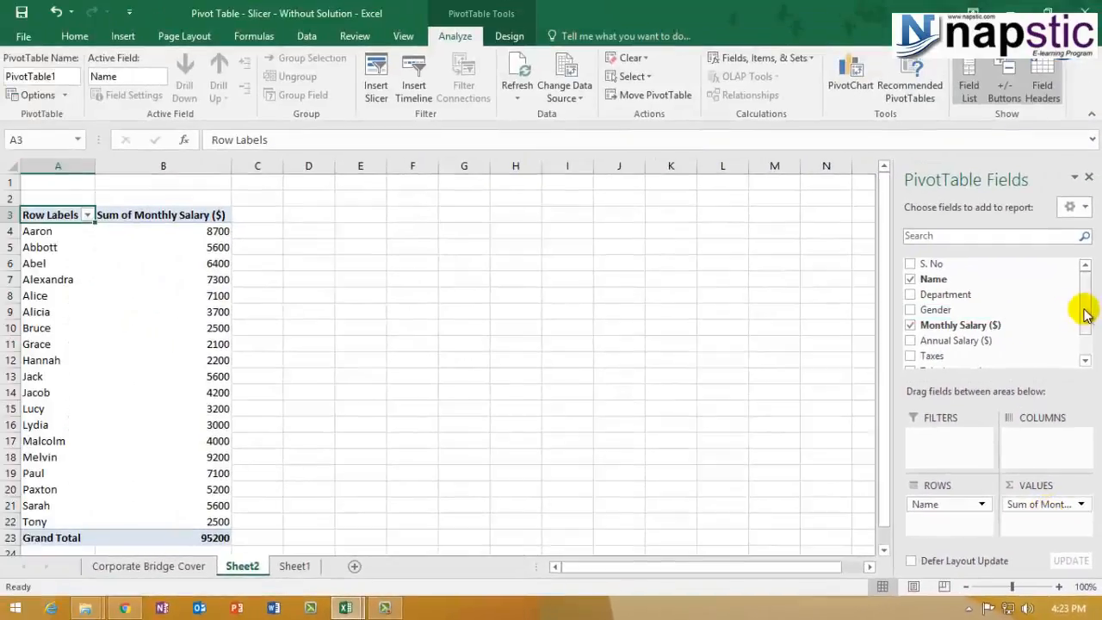
drag(1085, 314, 1053, 288)
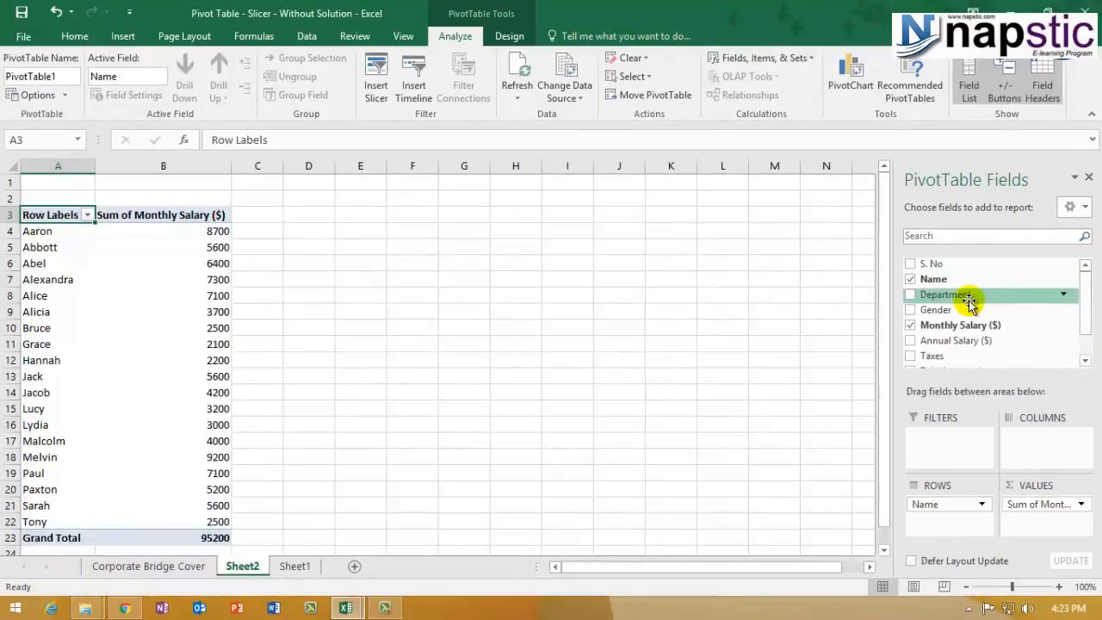
drag(970, 299, 954, 419)
drag(945, 297, 959, 454)
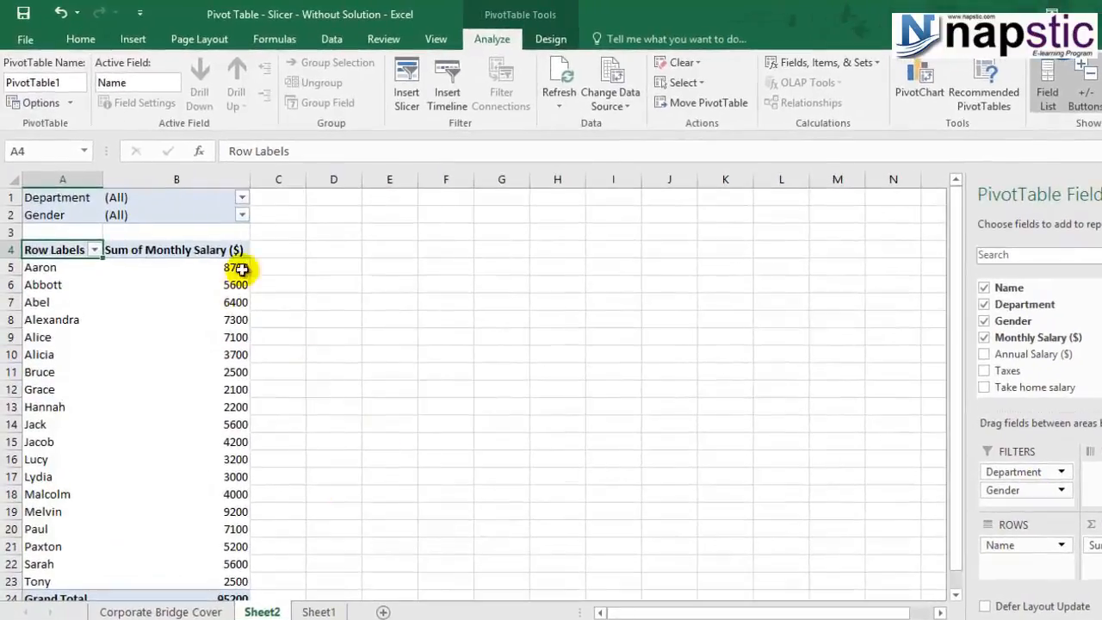
click(241, 198)
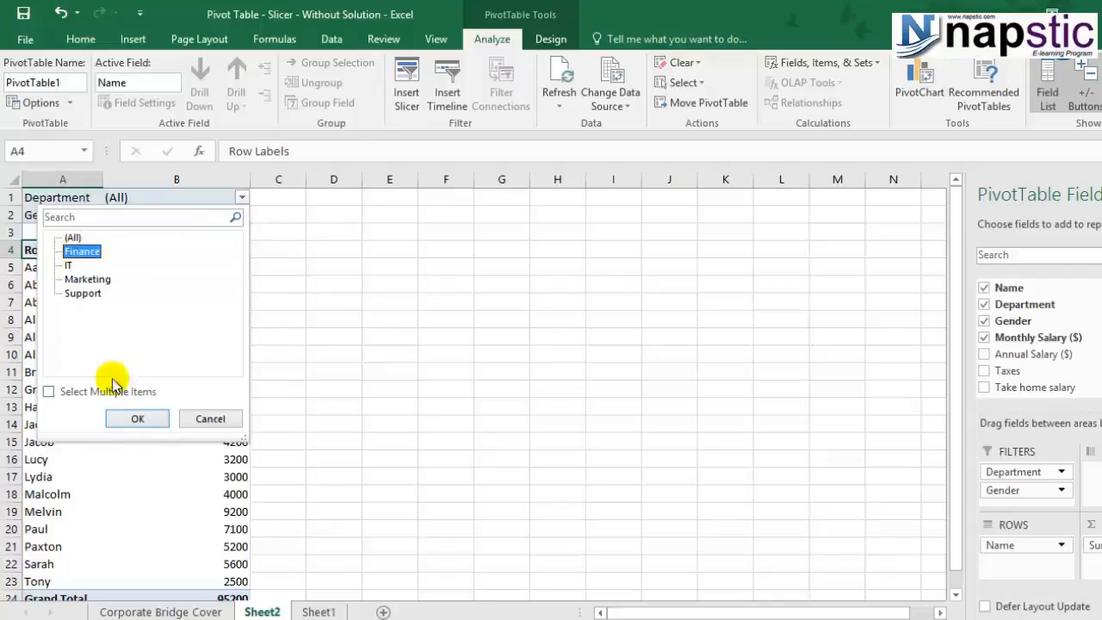
click(133, 420)
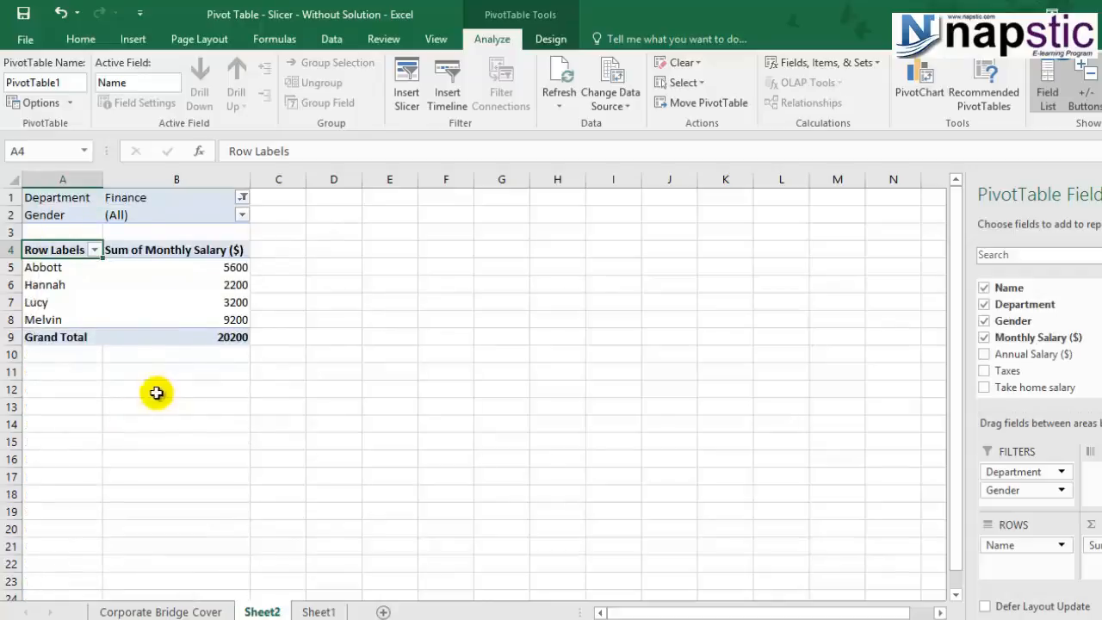
click(242, 215)
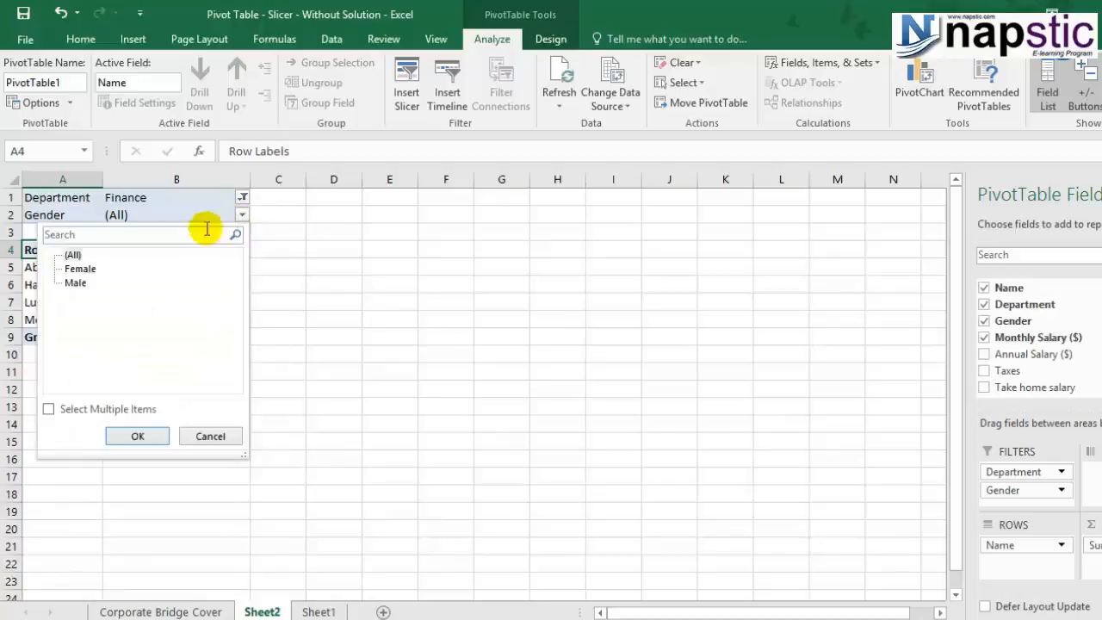
click(77, 270)
click(132, 437)
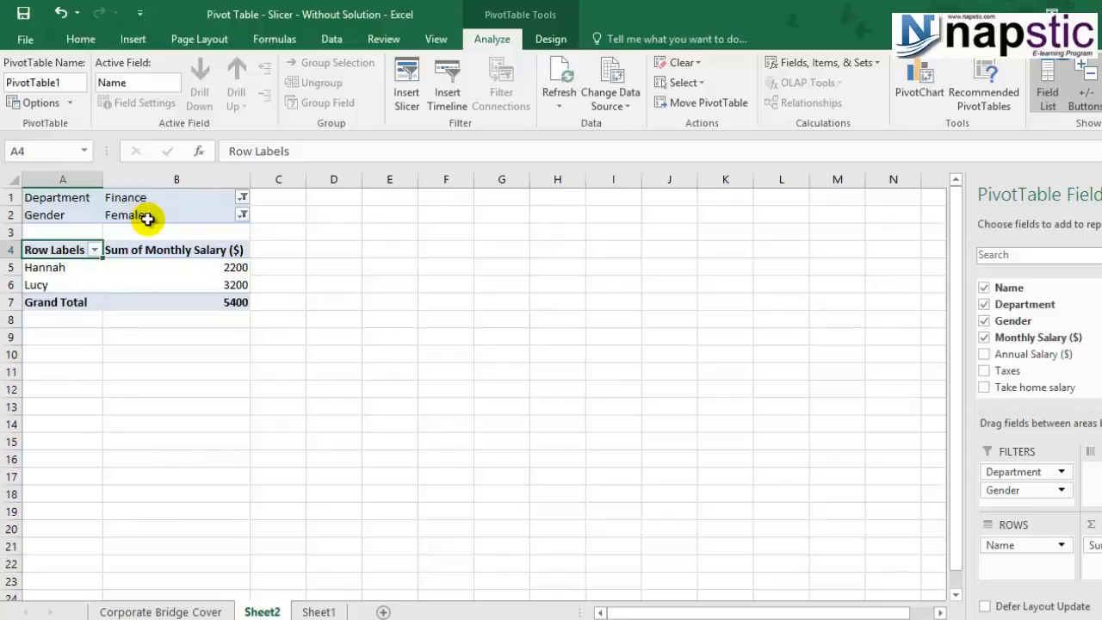
click(242, 198)
click(71, 237)
click(120, 421)
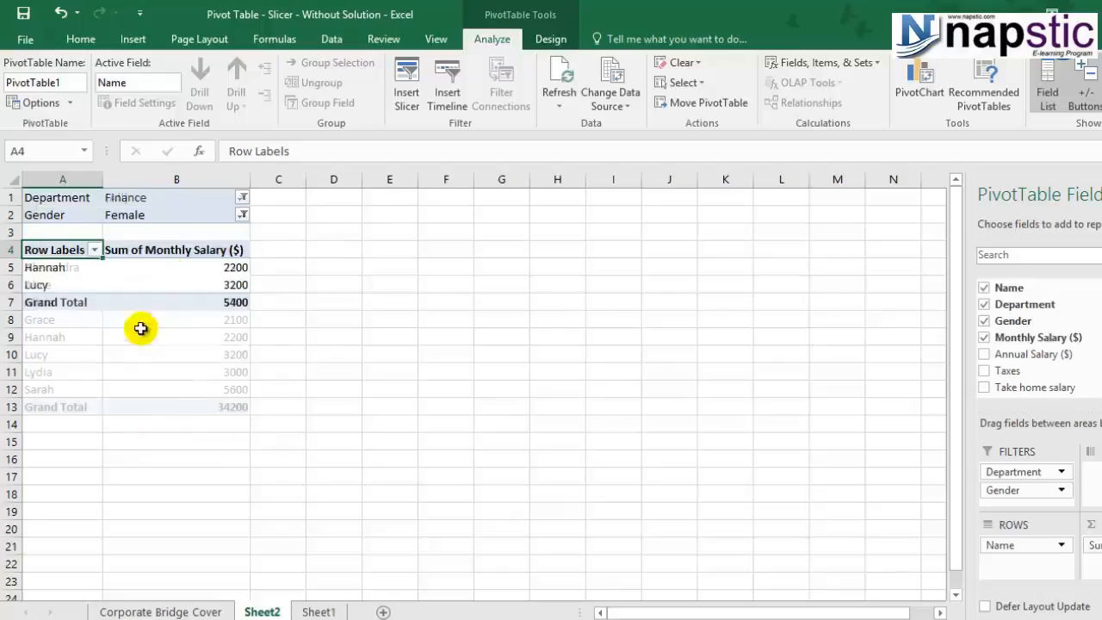
click(242, 214)
click(69, 255)
click(137, 436)
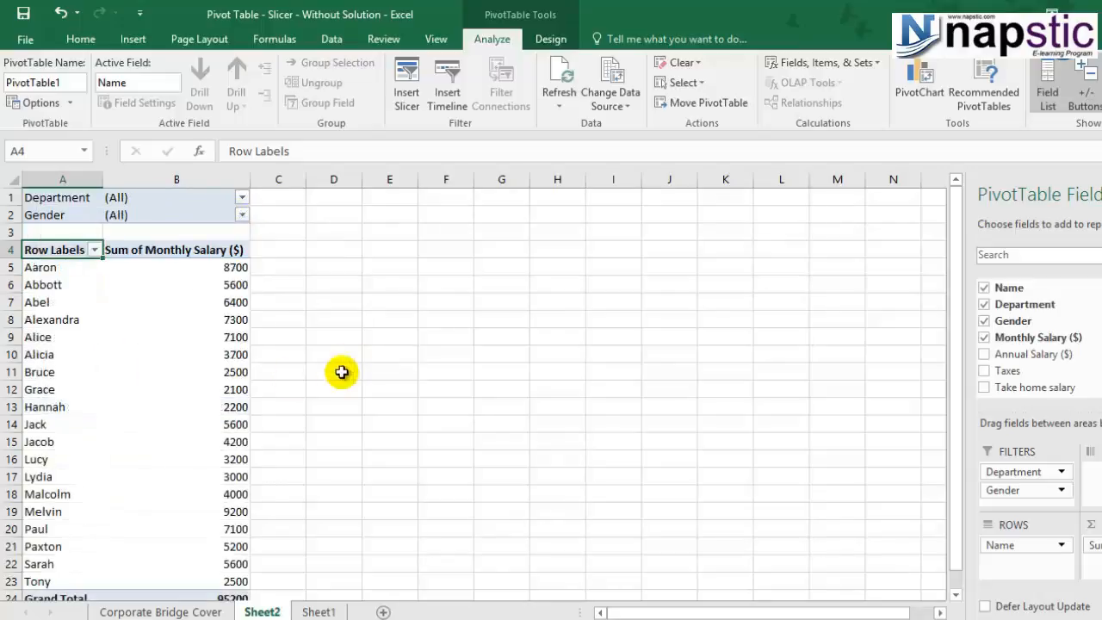
scroll(333, 384, down, 5)
scroll(334, 387, up, 5)
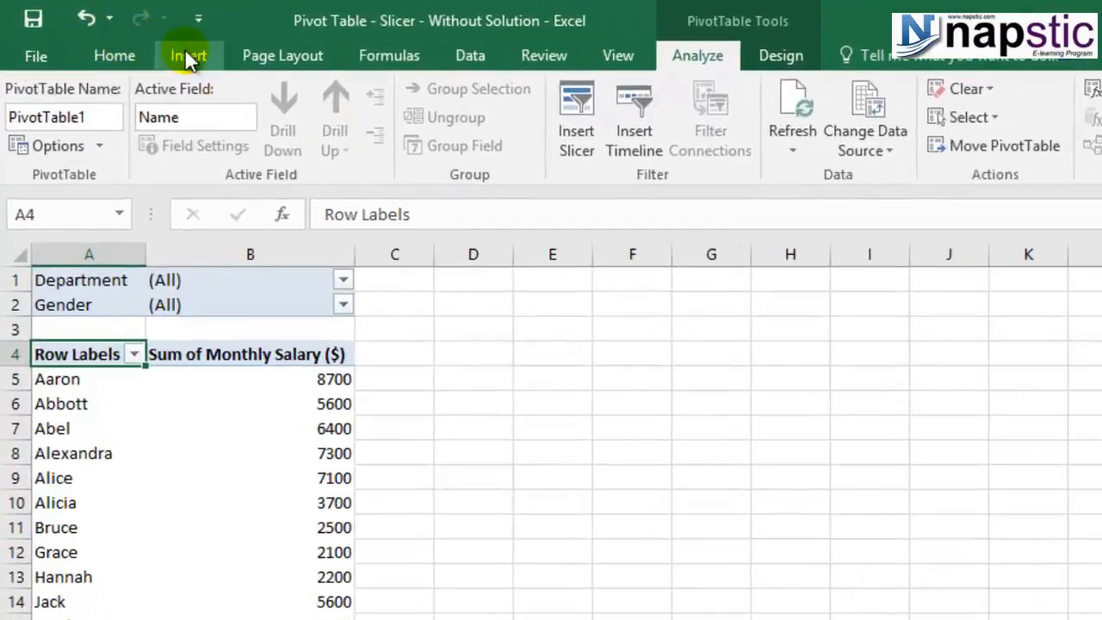
- Choose Department and Gender as slicer fields for PivotTable1 in Insert Slicers
click(133, 39)
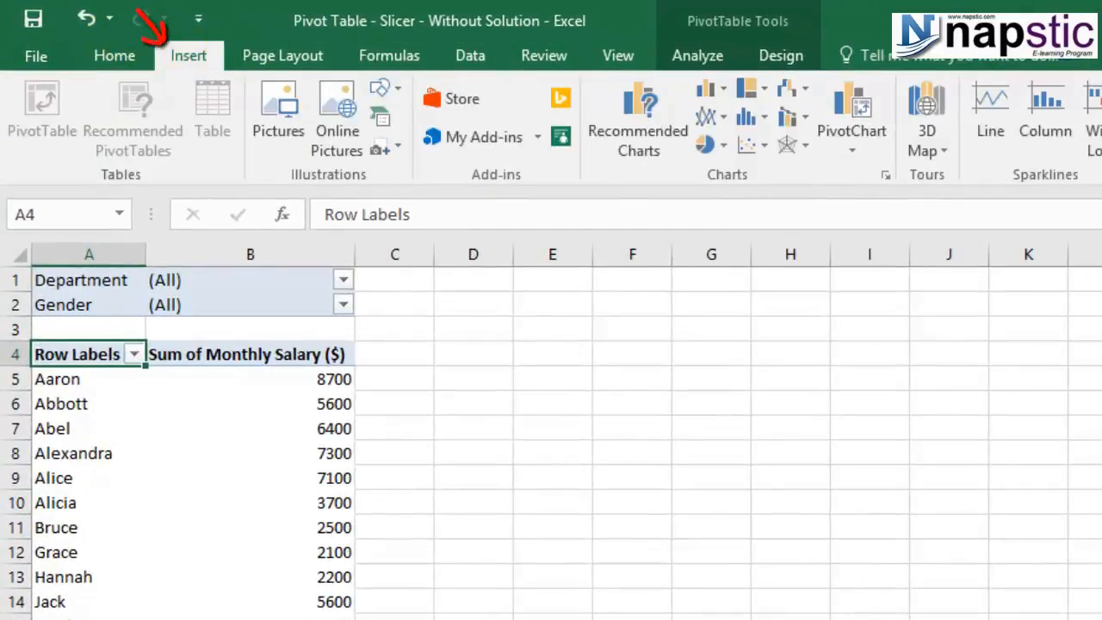
click(949, 93)
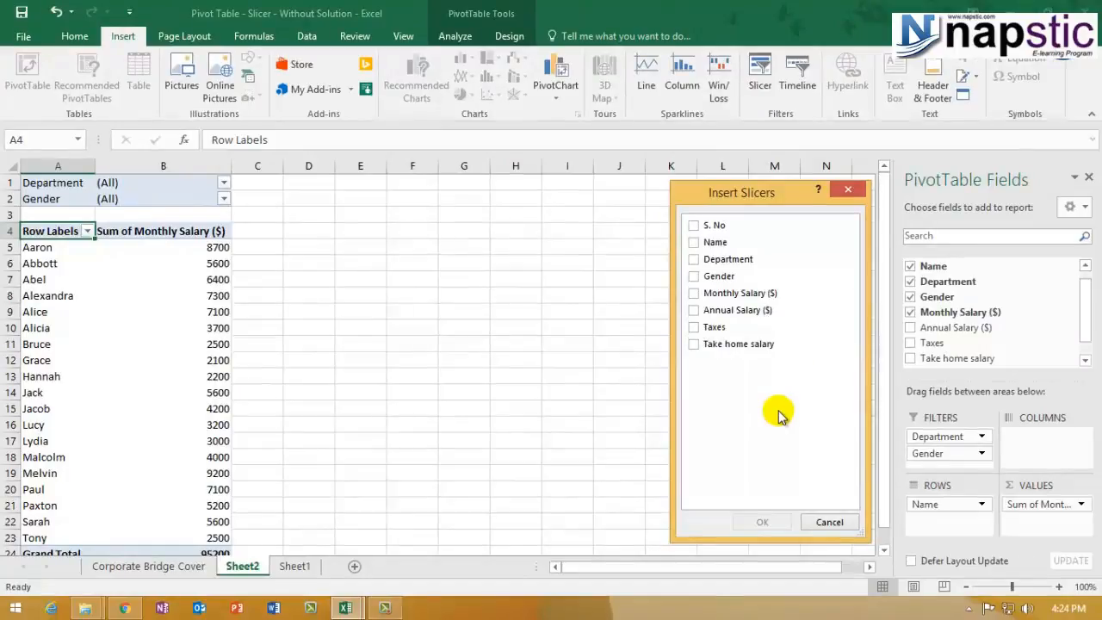
drag(756, 192, 560, 185)
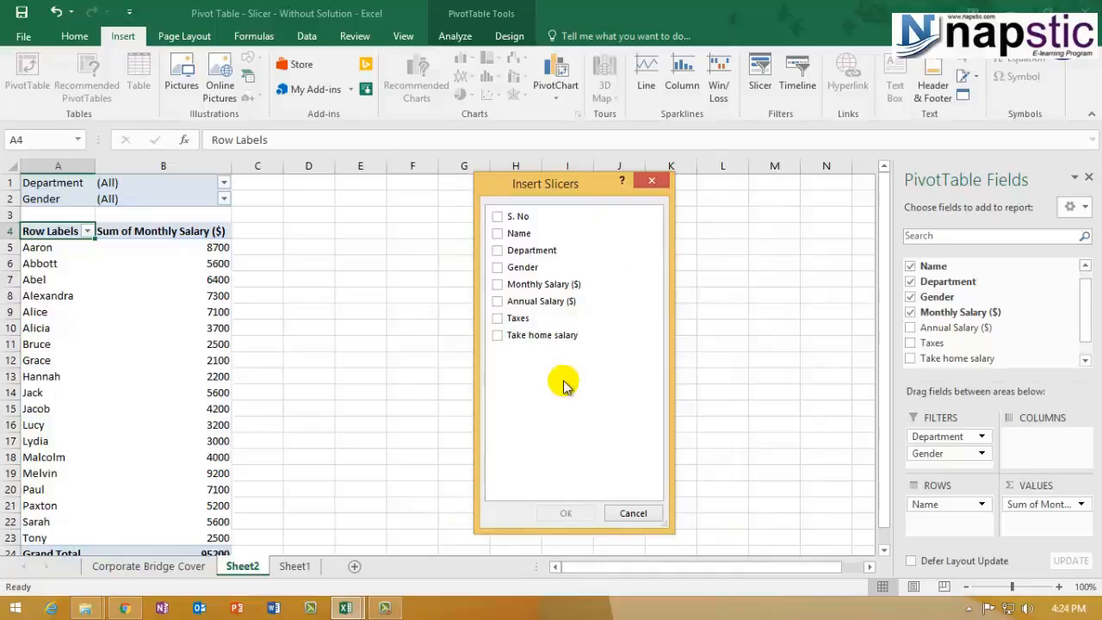
click(495, 251)
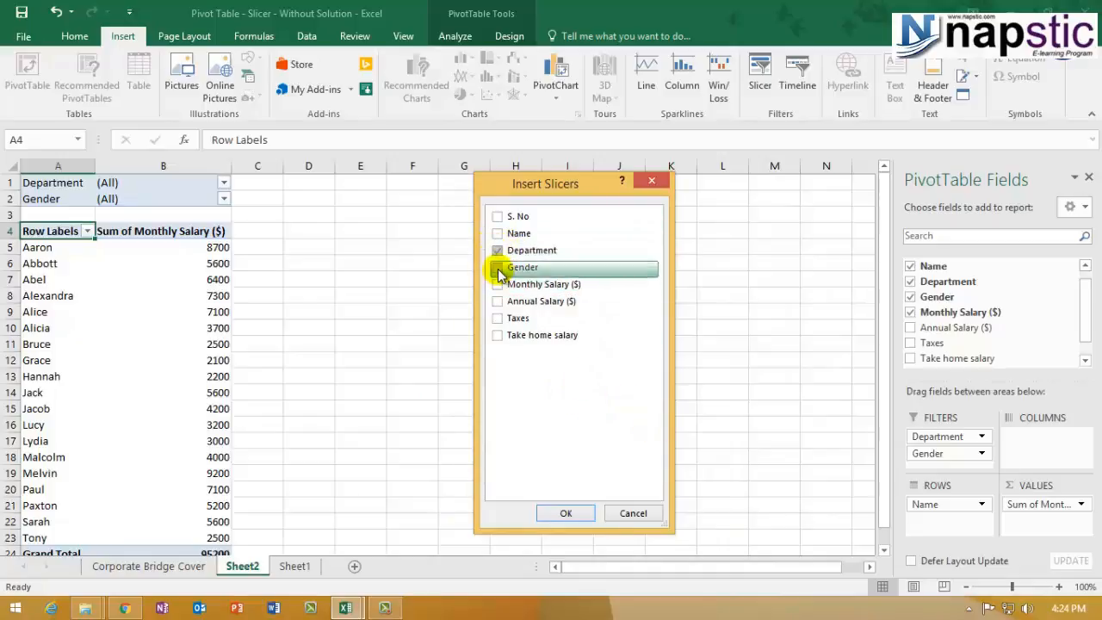
click(498, 268)
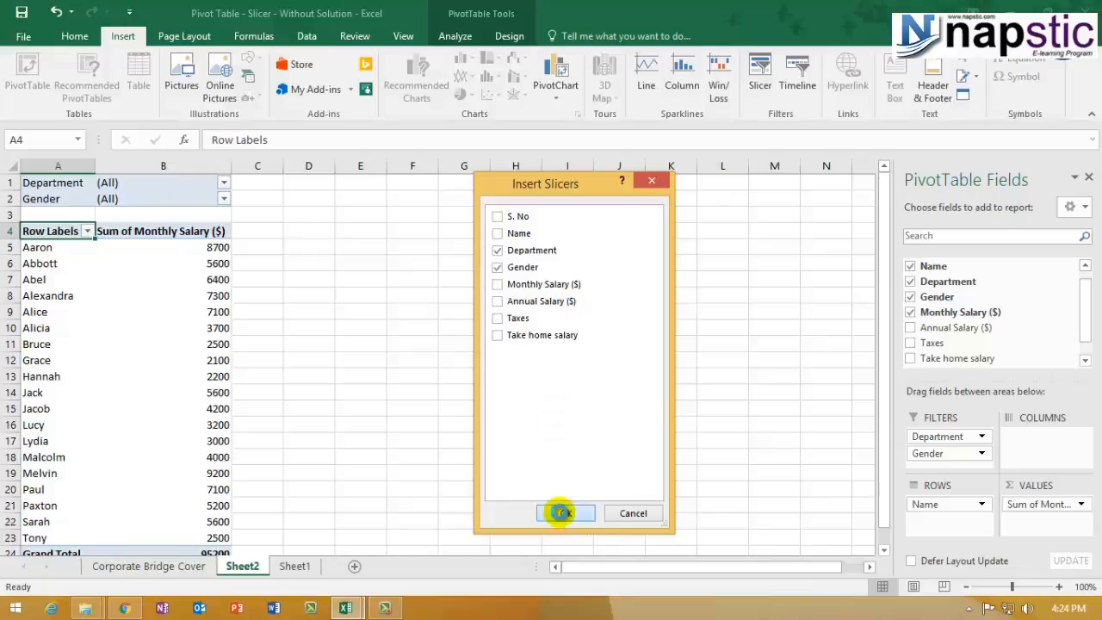
click(566, 514)
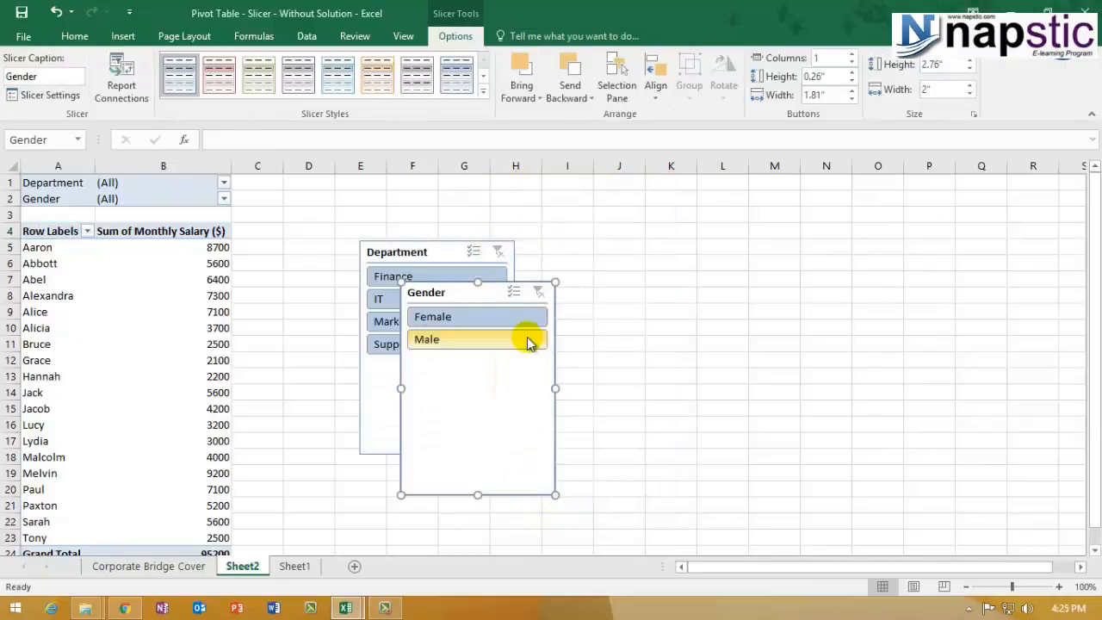
- Place the two slicers side by side and give the Department slicer a green style
drag(513, 285, 746, 259)
drag(443, 263, 536, 260)
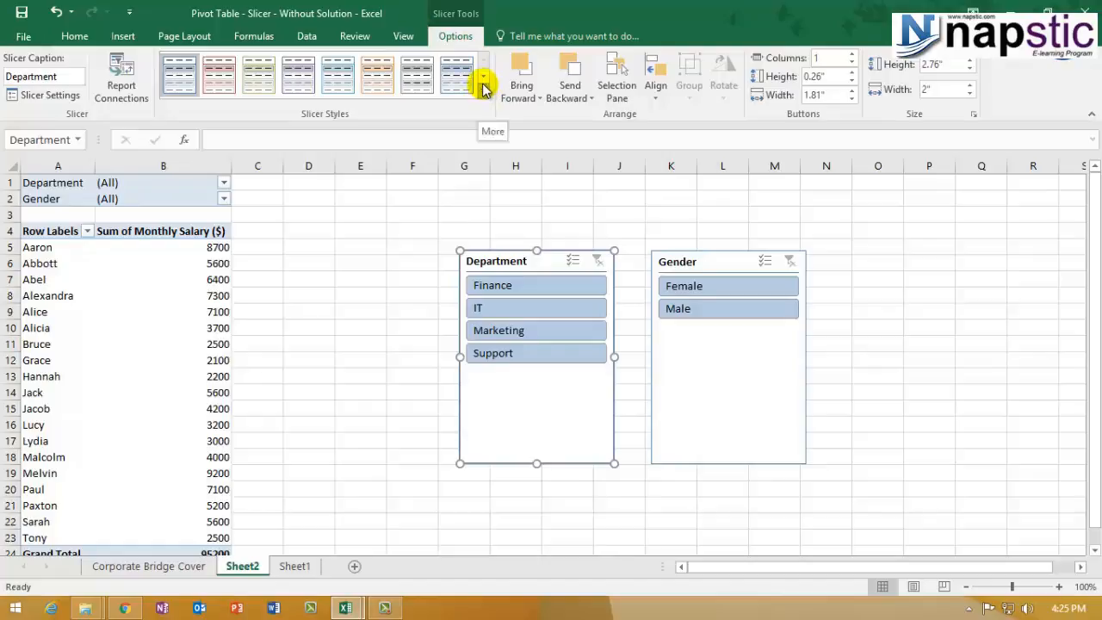
click(261, 84)
- Give the Gender slicer orange Slicer Style Dark 6 and filter the pivot to IT
click(695, 258)
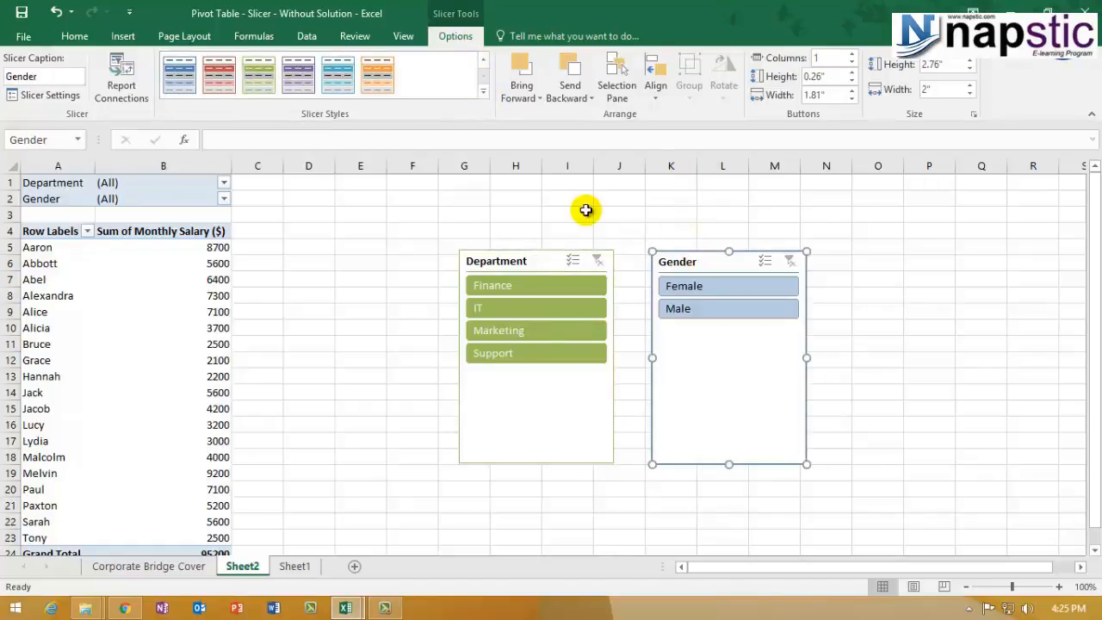
click(366, 83)
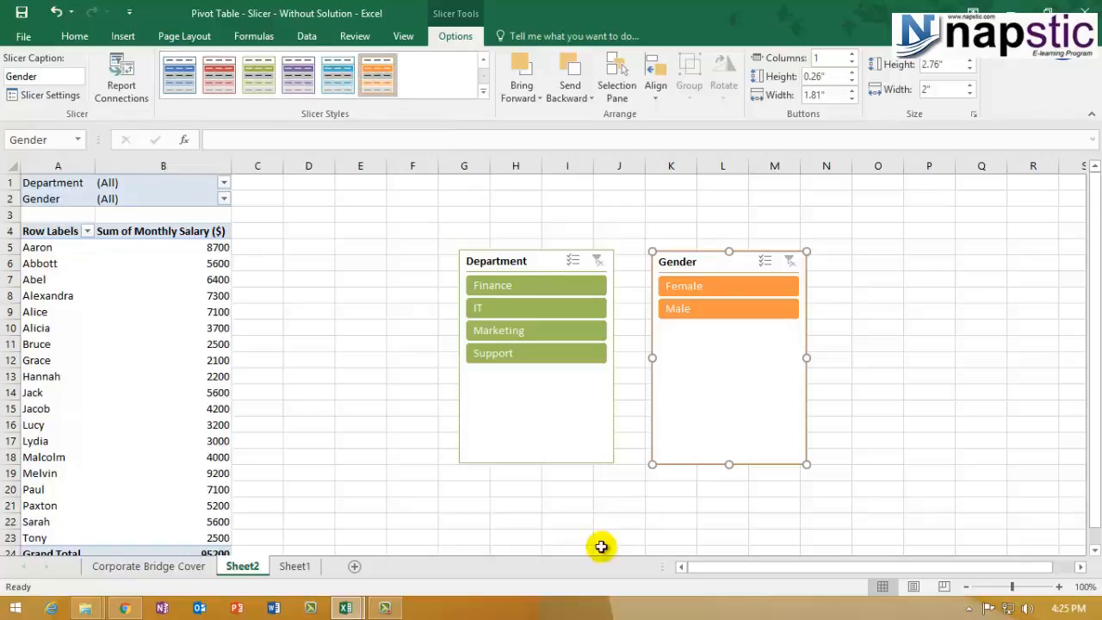
click(482, 310)
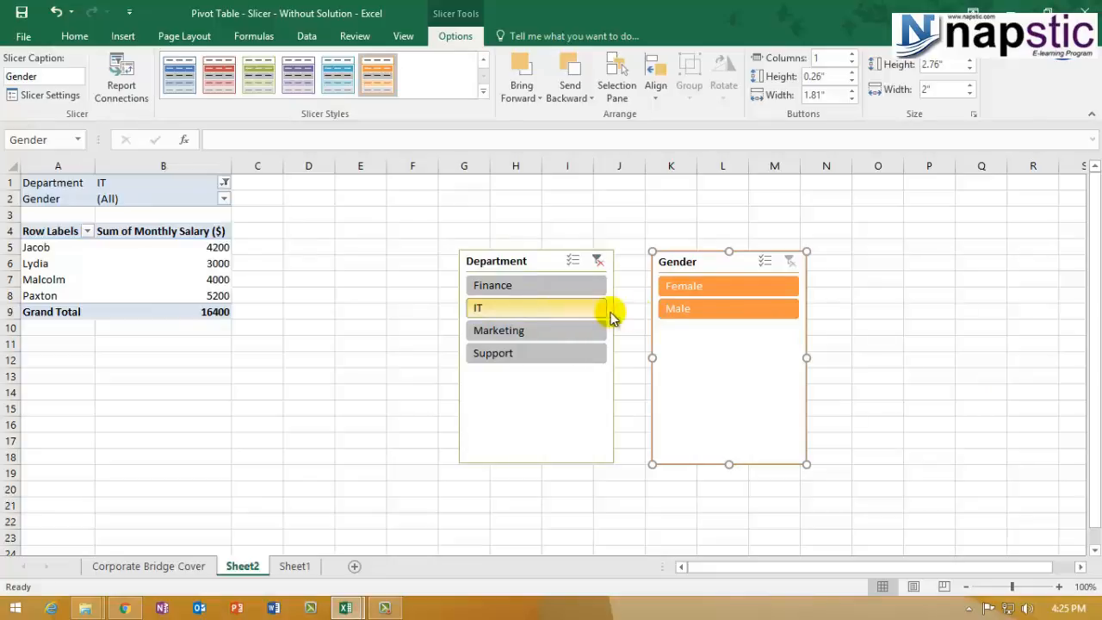
- Filter the pivot to Male employees and confirm the Department filter still reads IT
click(689, 311)
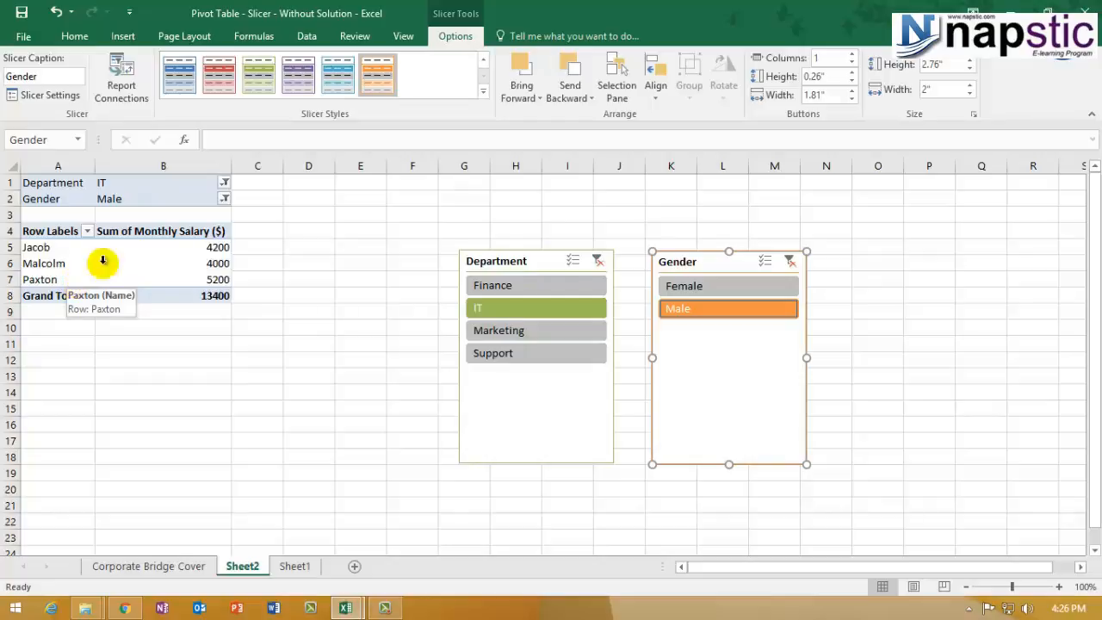
click(222, 183)
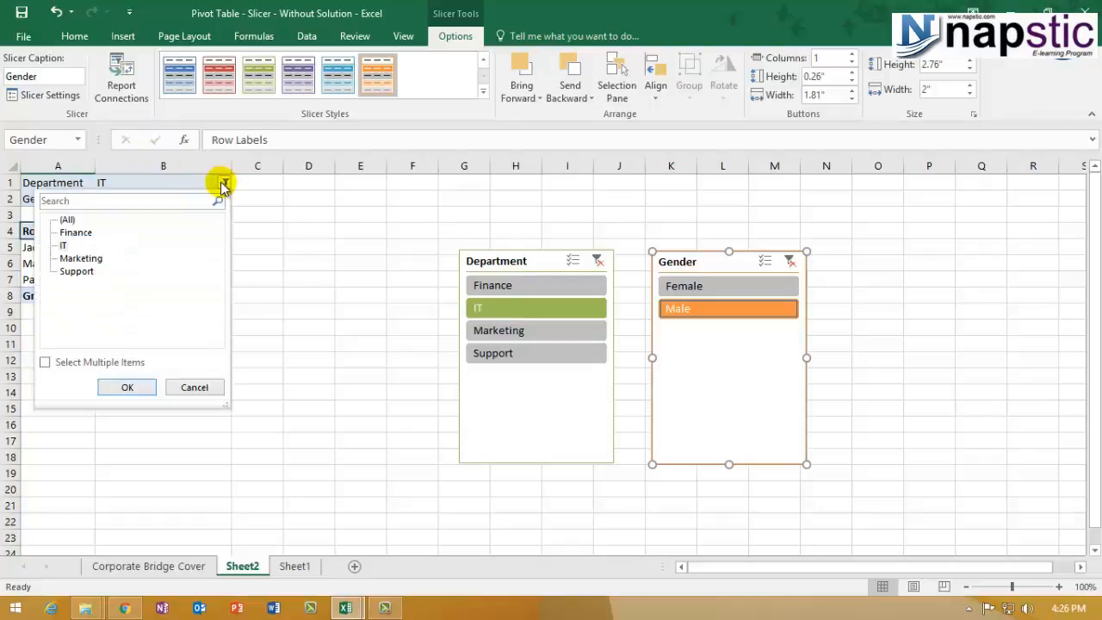
click(175, 390)
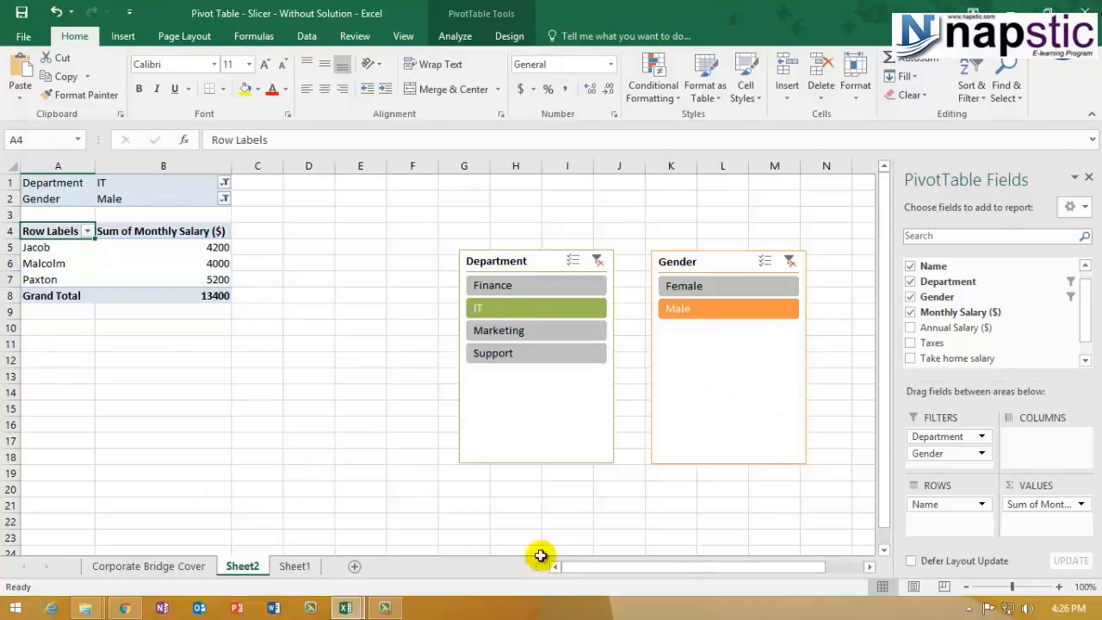